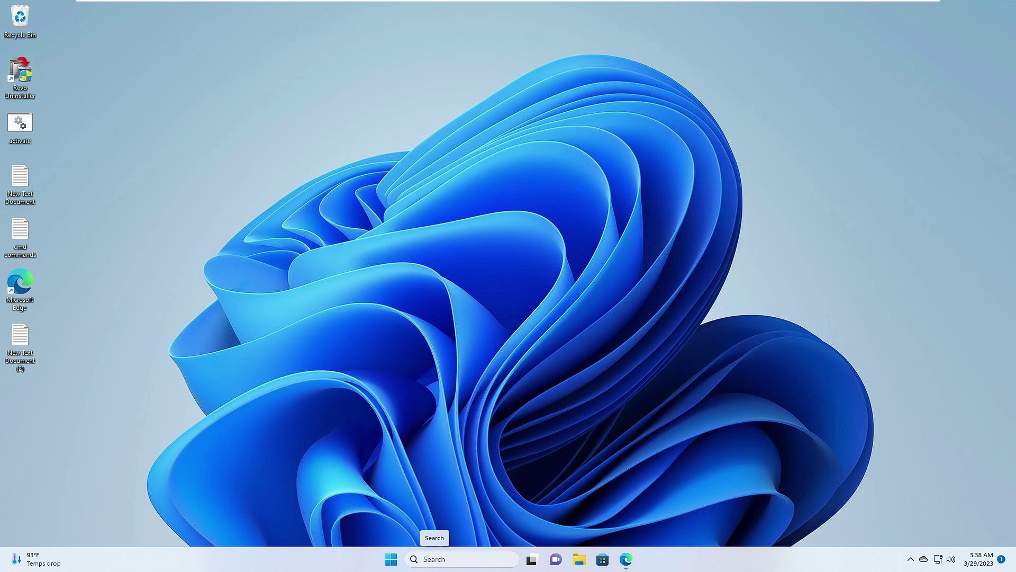
Download ViVeTool-v0.3.3-arm64.zip from the ViVeTool GitHub releases page in Edge.
click(626, 559)
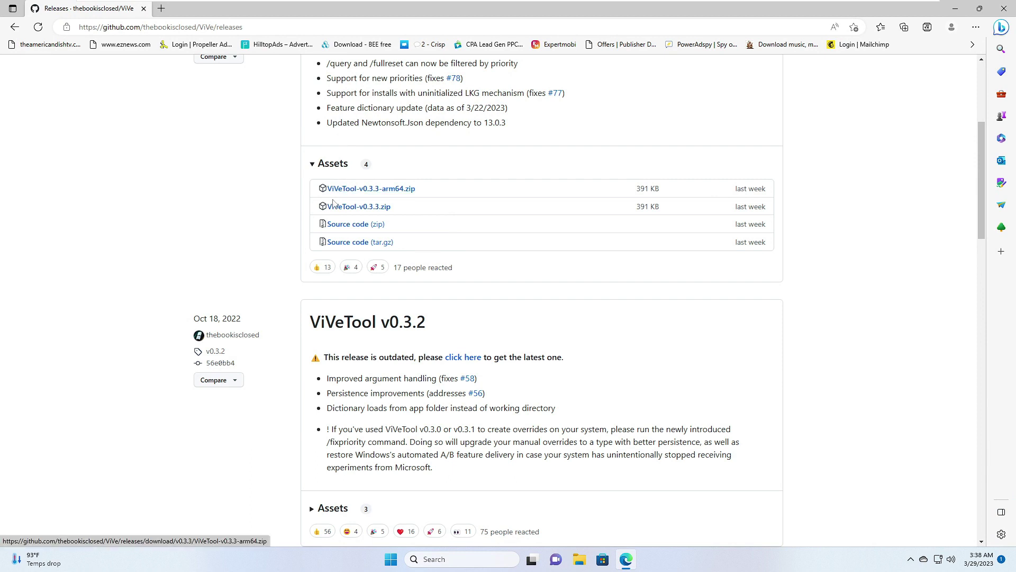
scroll(341, 199, up, 2)
scroll(318, 215, up, 2)
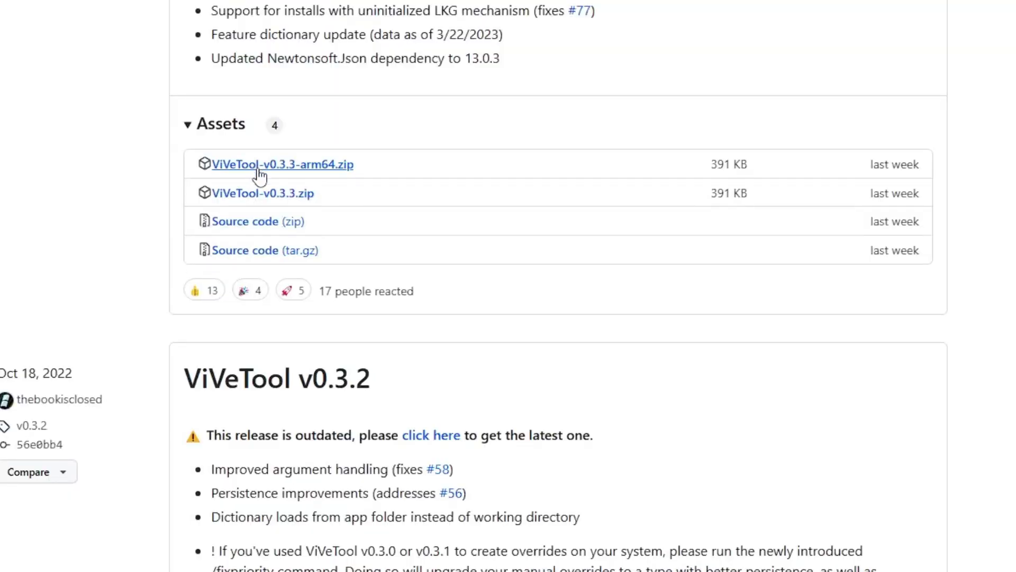
click(295, 173)
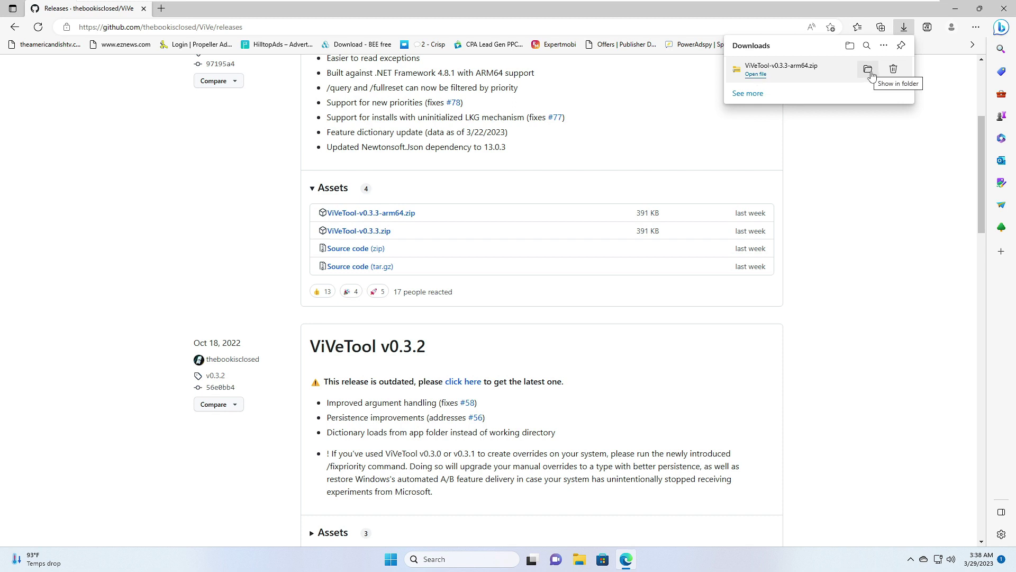
Show the downloaded zip in Downloads, then browse via This PC into Local Disk (C:).
click(869, 70)
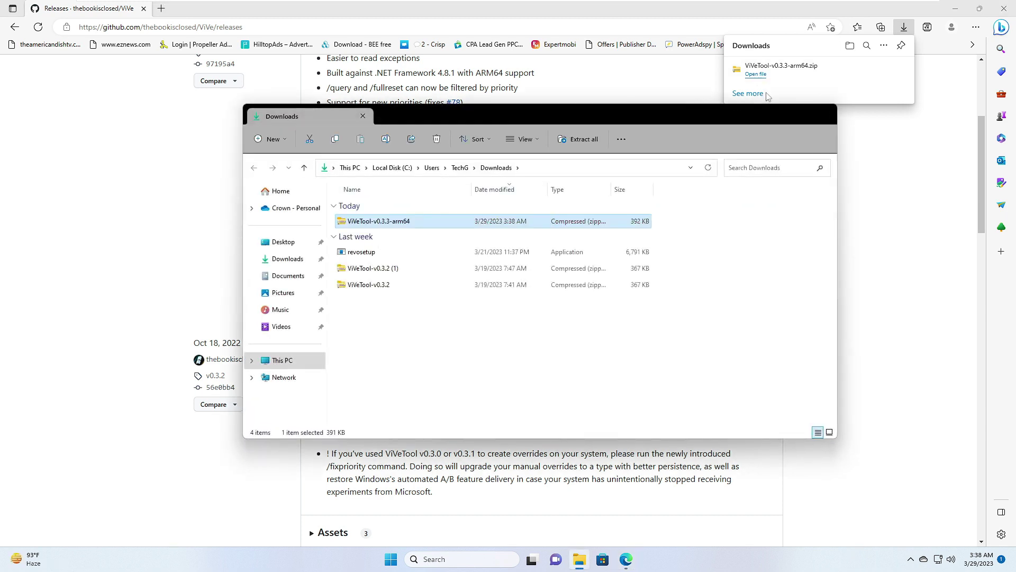
click(956, 10)
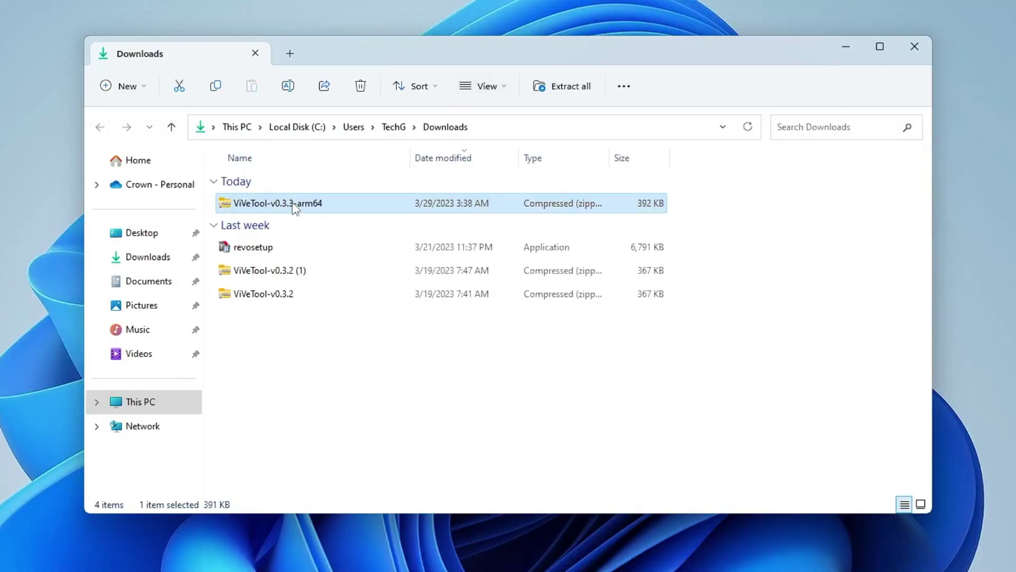
mouse_move(378, 221)
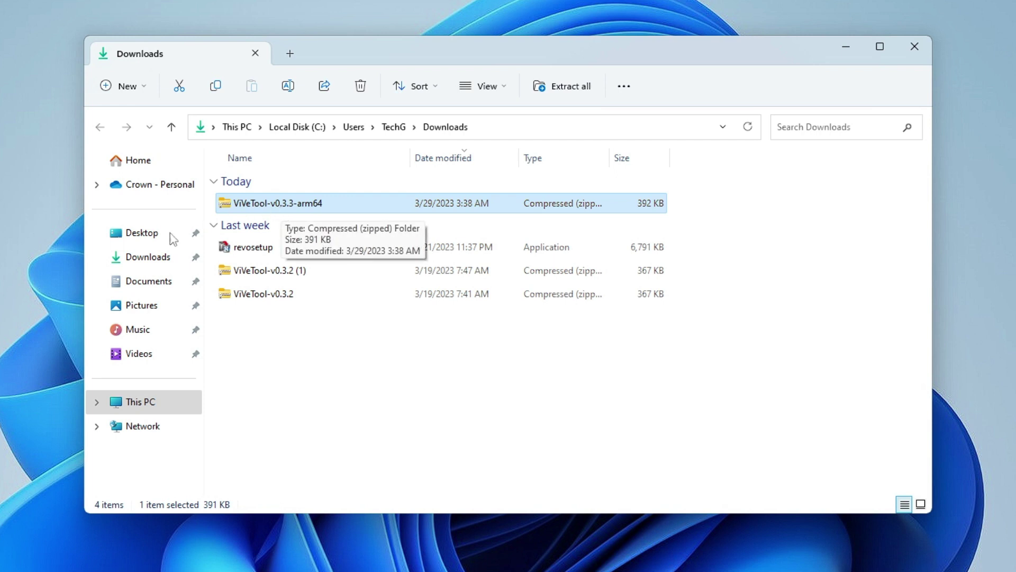
click(151, 406)
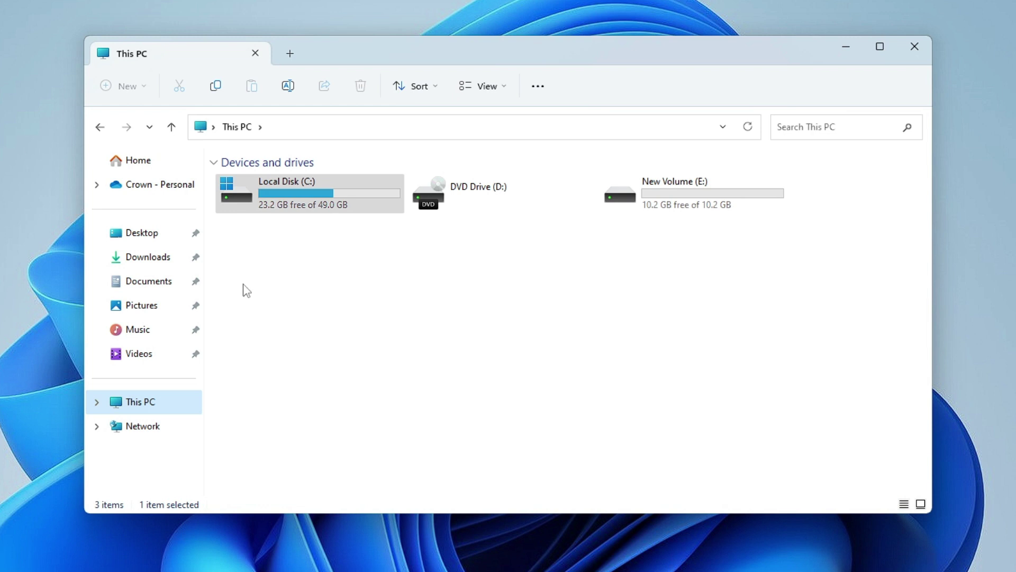
double_click(307, 195)
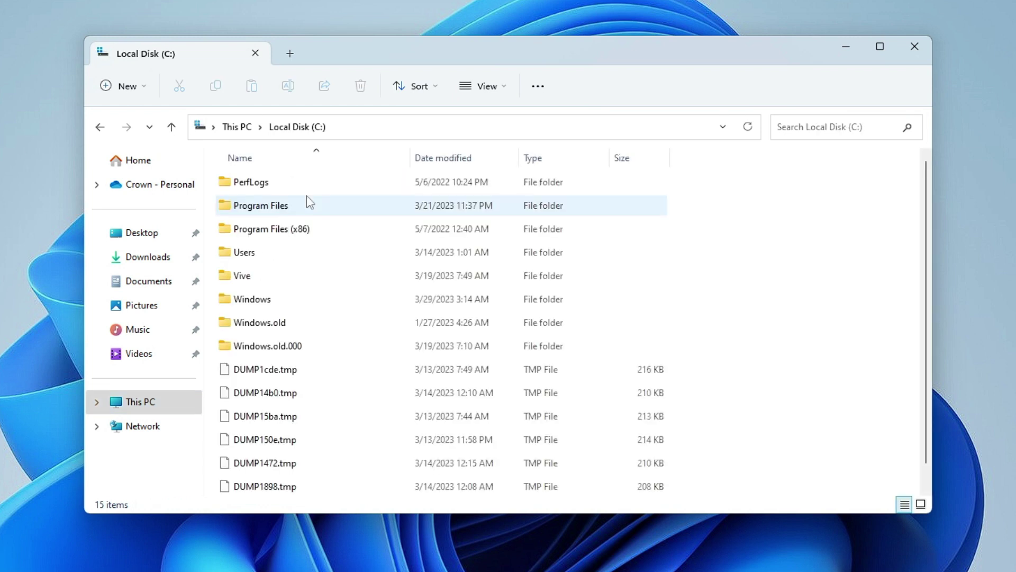
scroll(509, 318, down, 1)
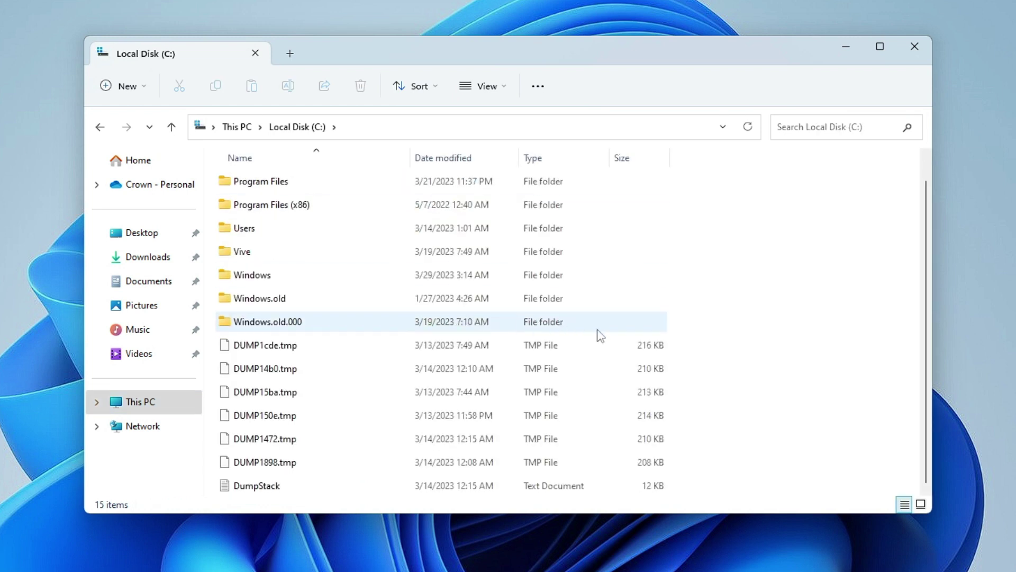
Add a new folder named zVIVE at the root of Local Disk (C:).
right_click(725, 367)
mouse_move(825, 458)
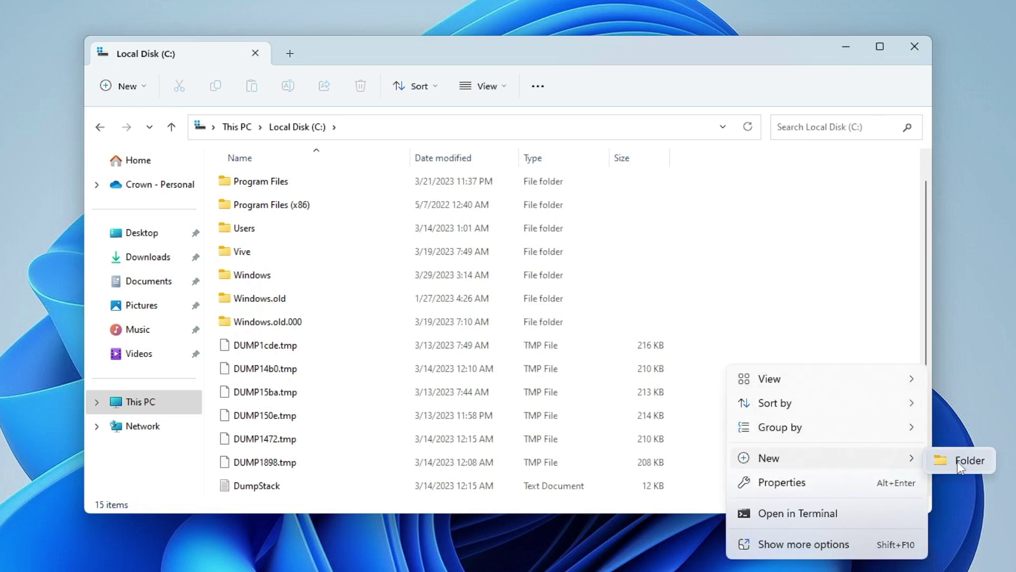
click(959, 462)
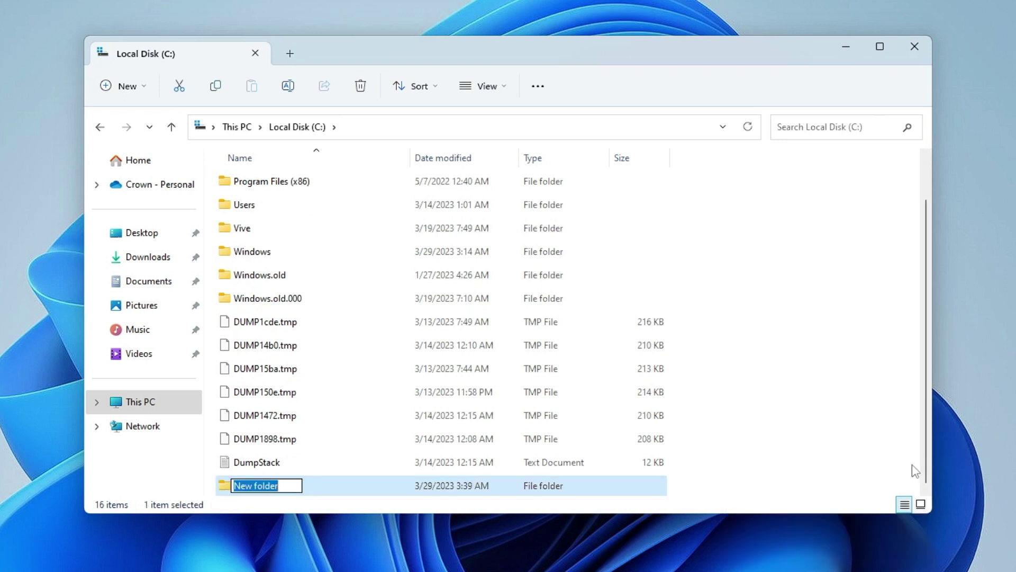
text(zVIV)
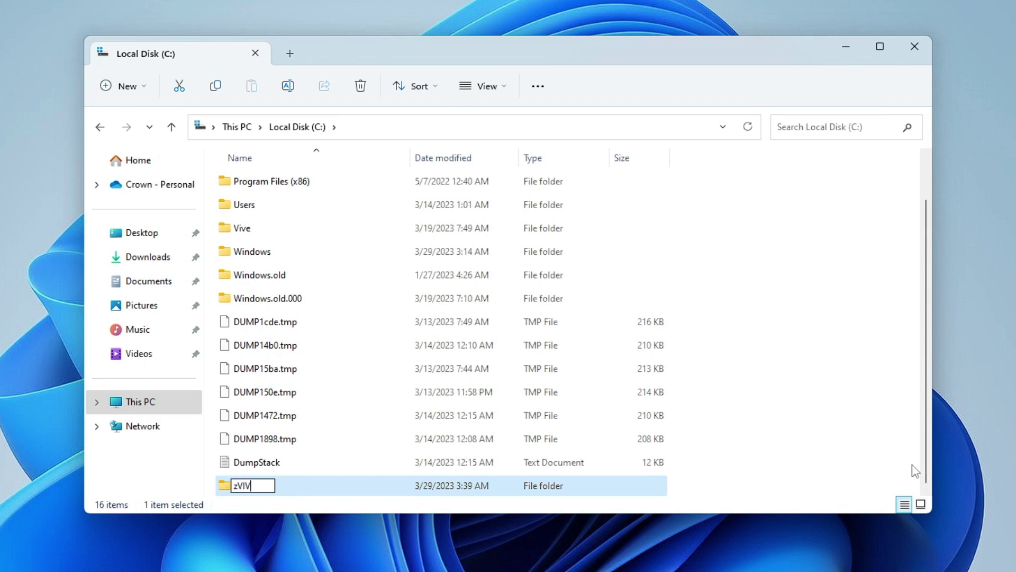
text(E)
key(Return)
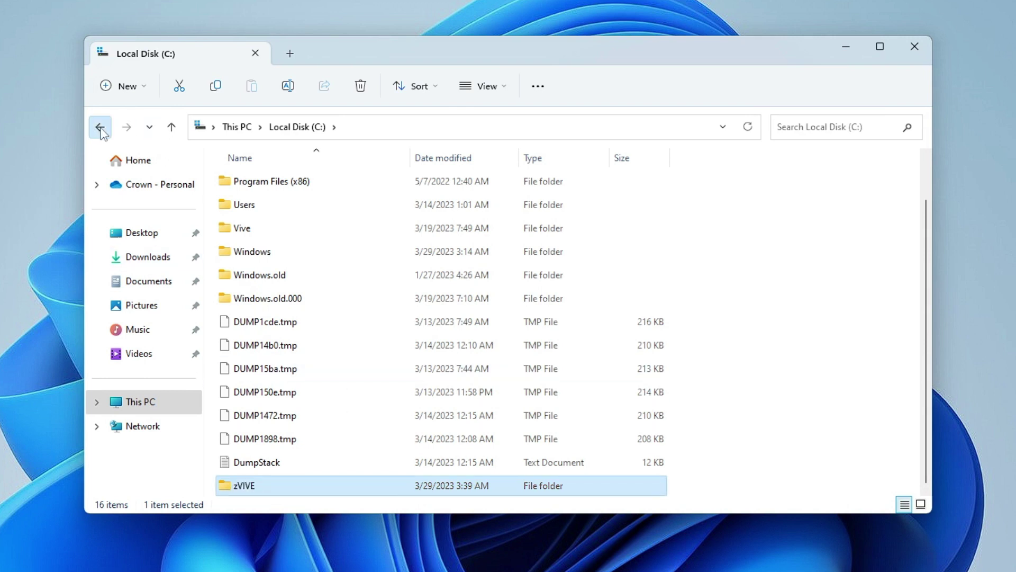
Extract ViVeTool-v0.3.3-arm64.zip from Downloads into C:\zVIVE and close the extracted-files window.
click(100, 130)
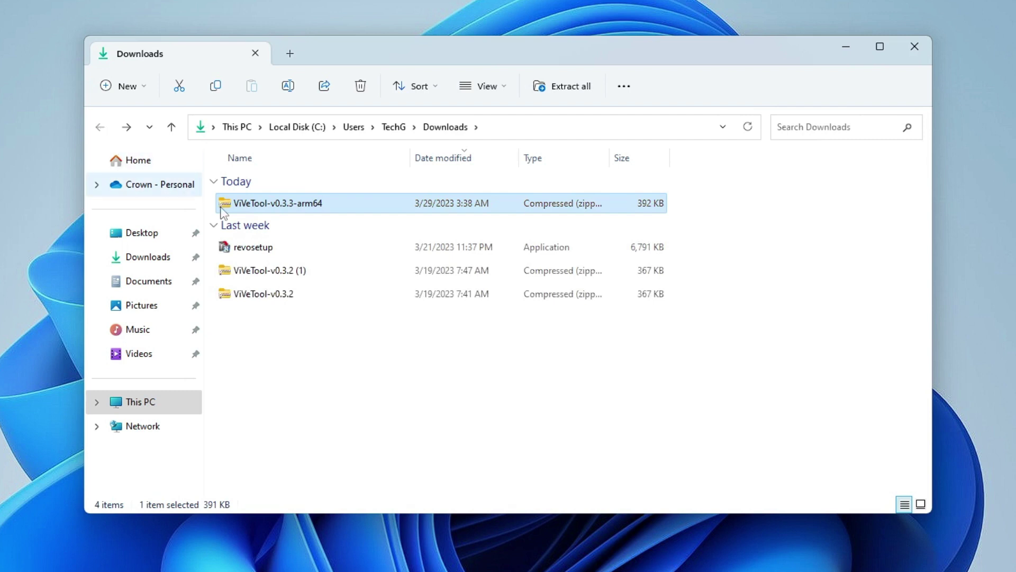
right_click(309, 206)
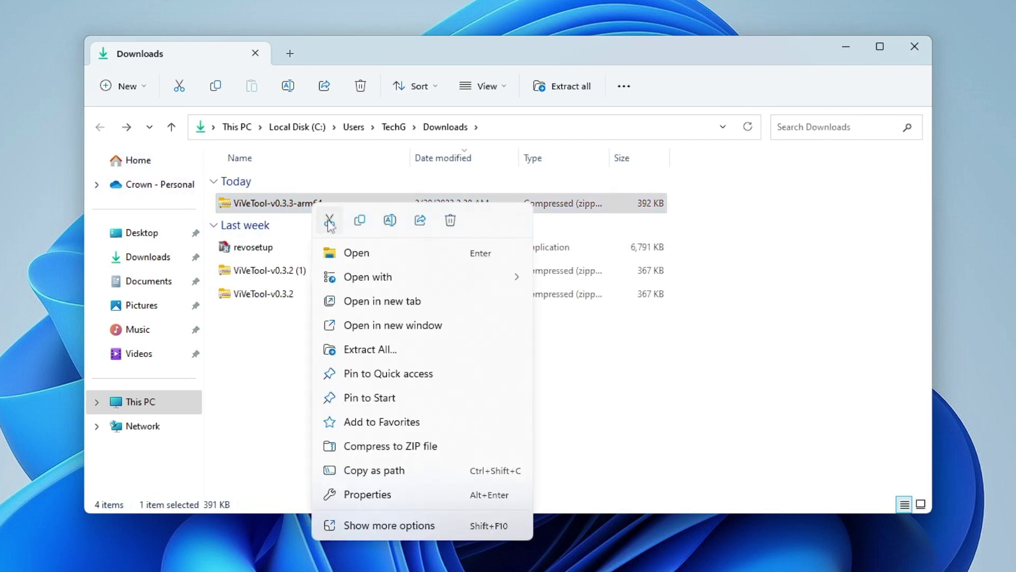
click(377, 350)
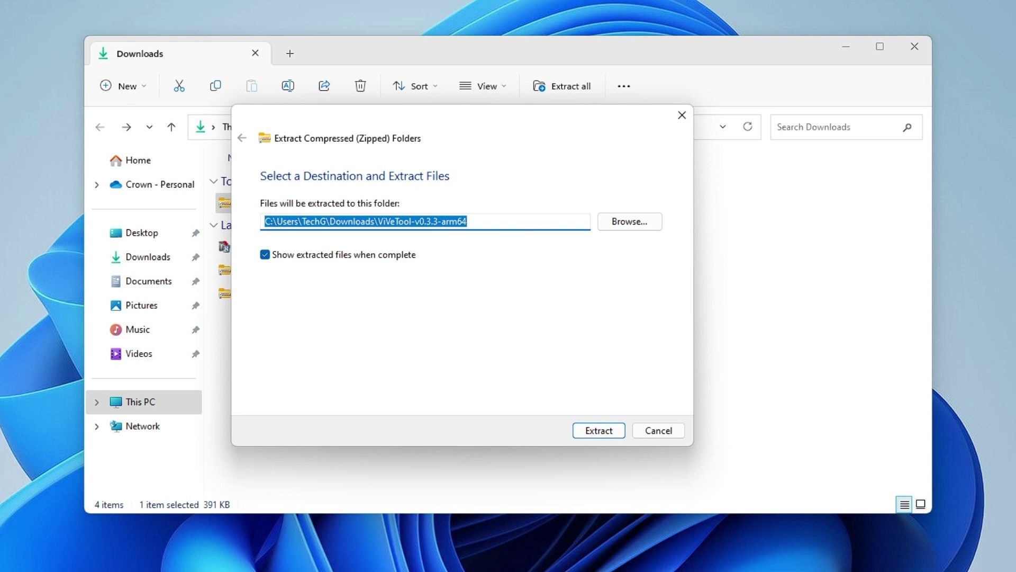
click(627, 225)
click(332, 401)
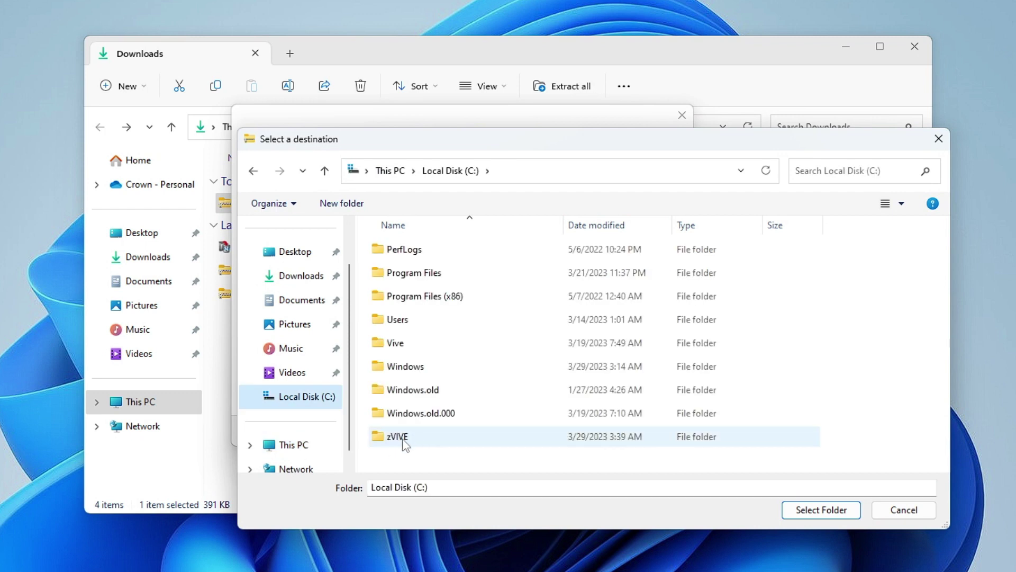
click(404, 442)
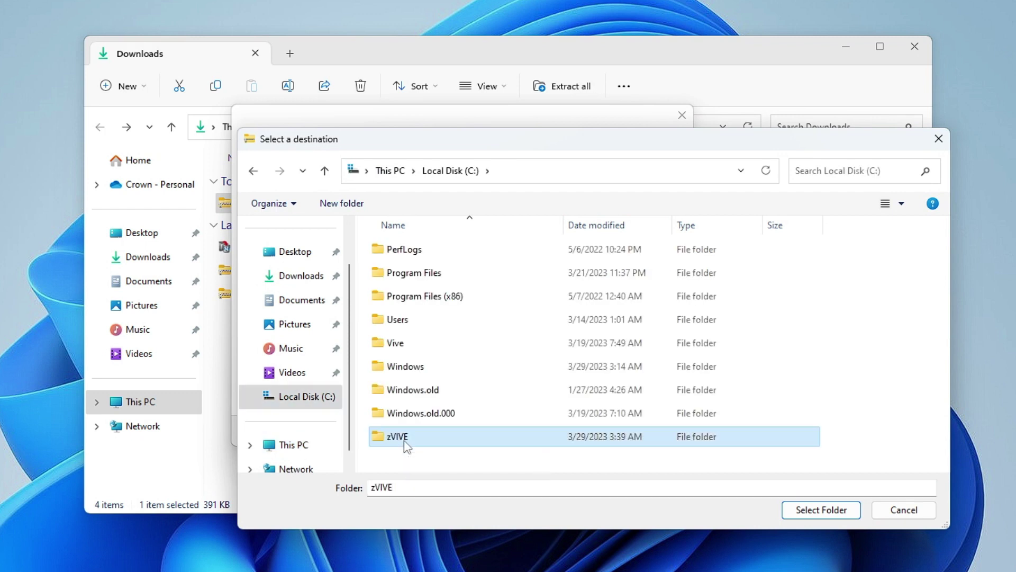
click(811, 512)
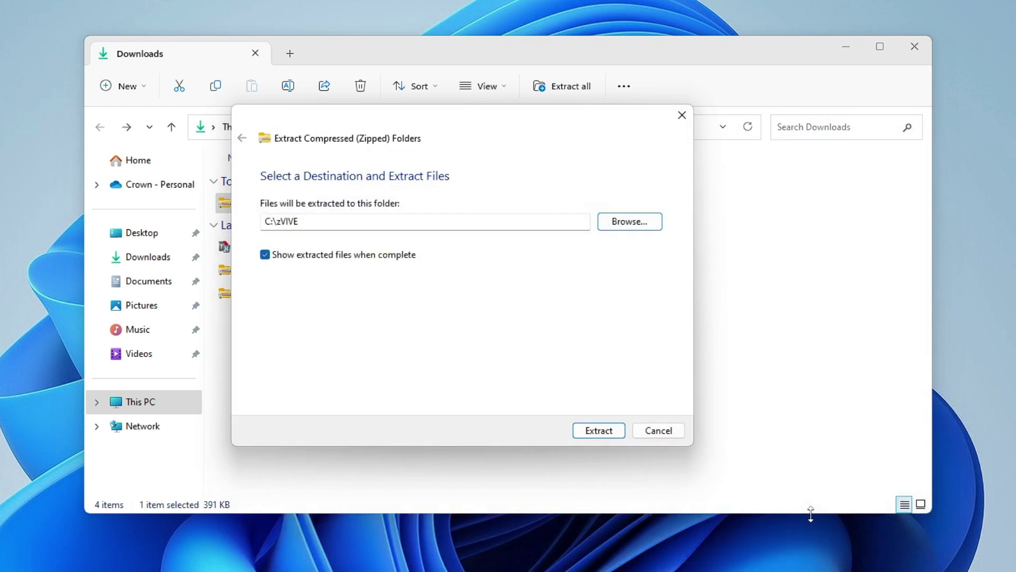
click(600, 431)
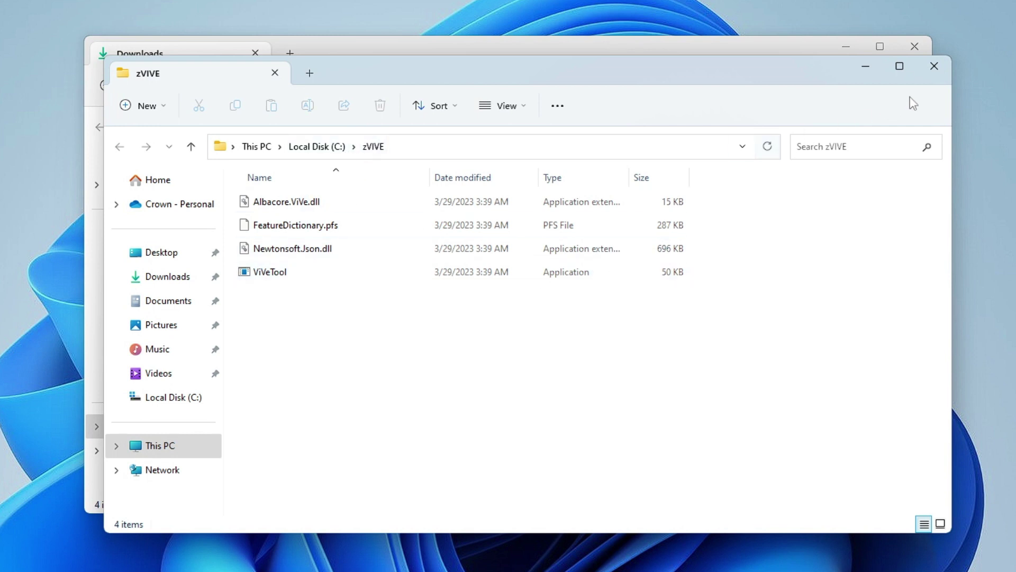
click(935, 68)
Close Downloads and start Command Prompt as administrator from Windows Search, approving UAC.
click(825, 111)
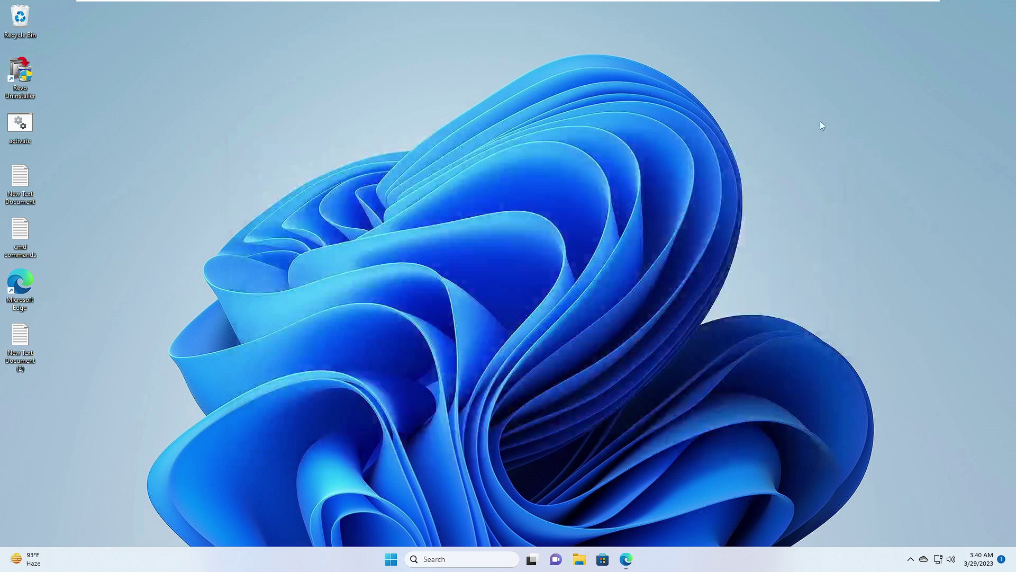
click(468, 559)
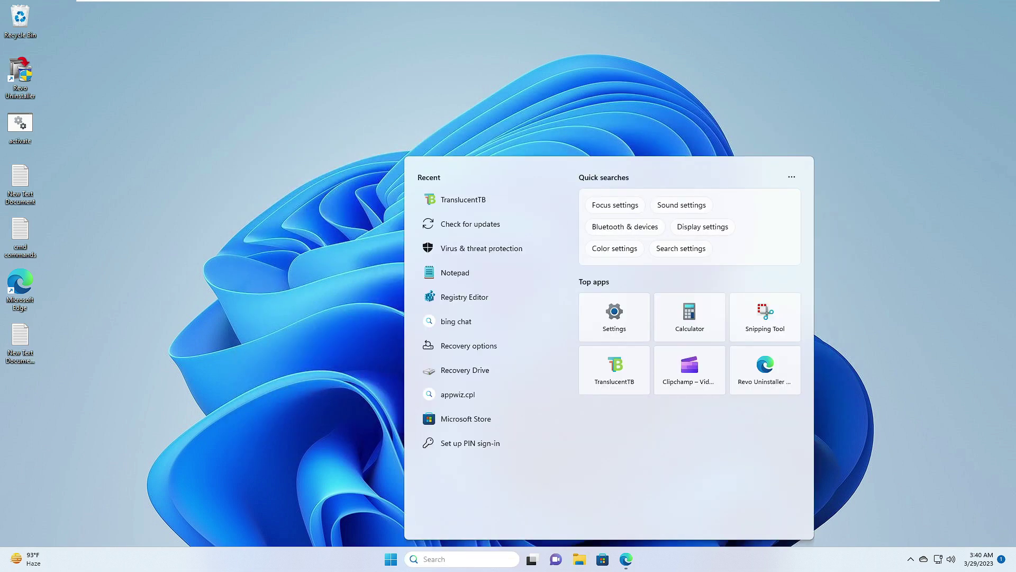
text(cmd)
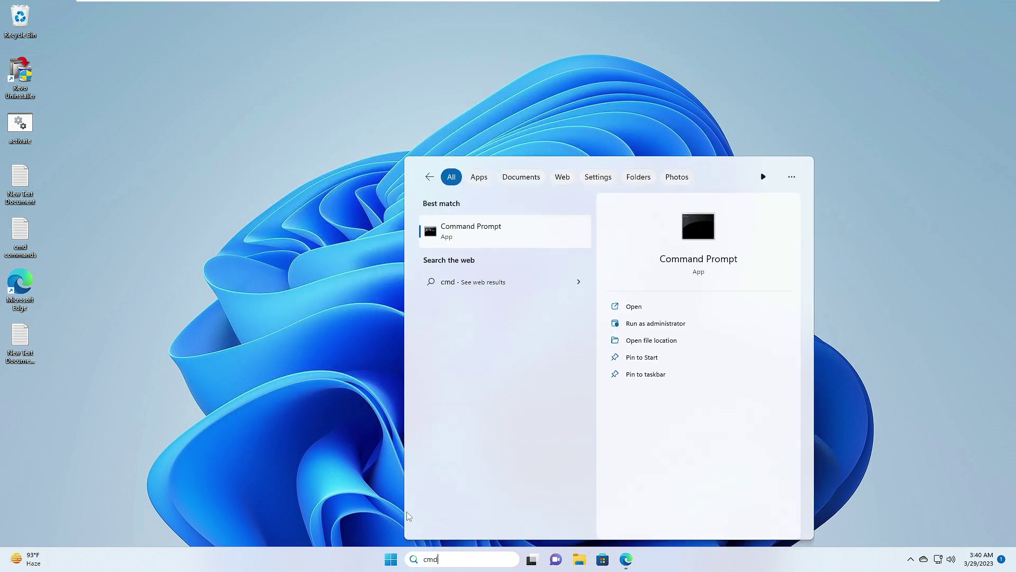
right_click(466, 245)
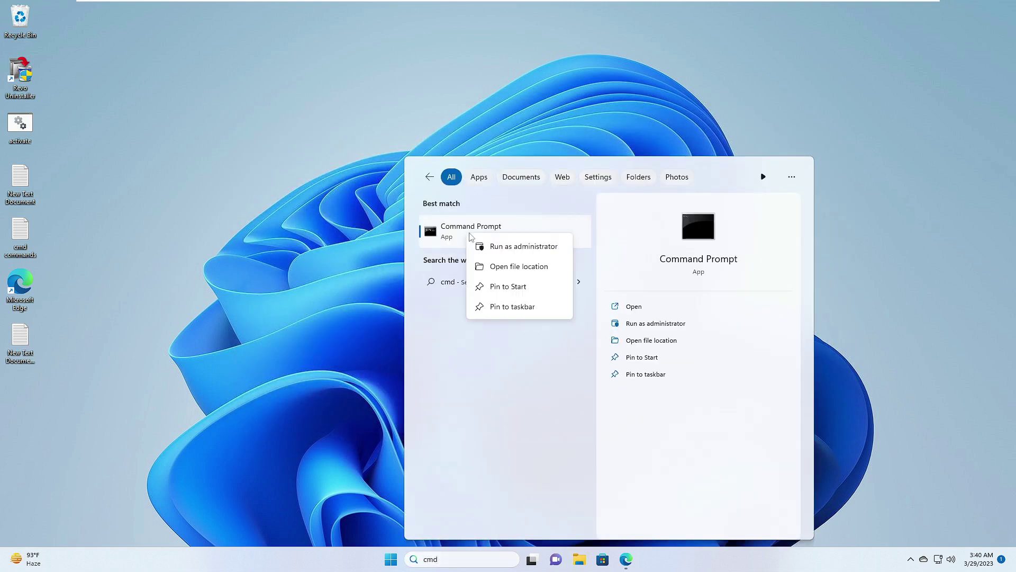
click(518, 247)
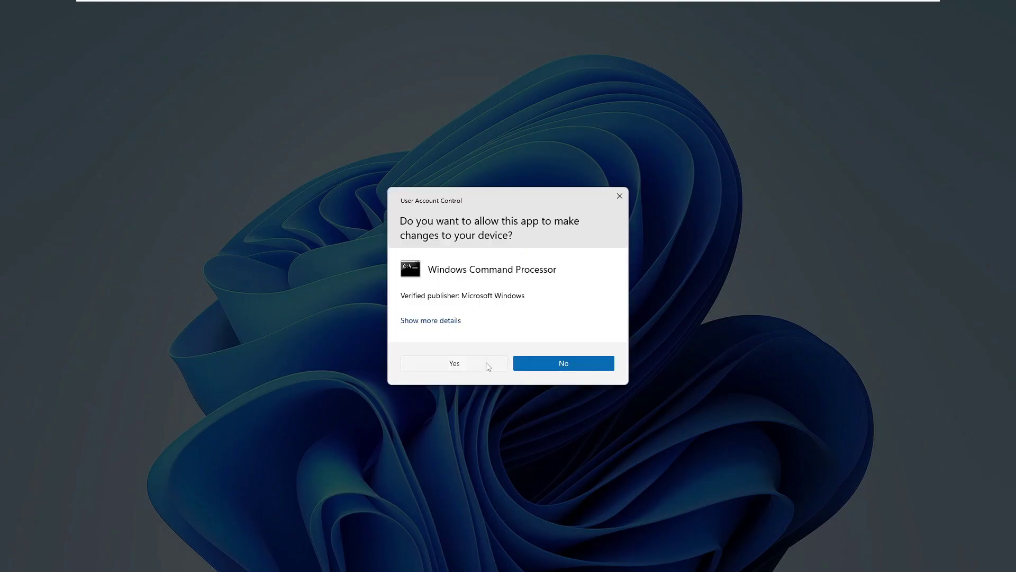
click(486, 363)
Move the admin Command Prompt window and run cd C:\zVIVE.
mouse_move(395, 67)
mouse_down()
mouse_move(601, 118)
mouse_move(643, 153)
mouse_up()
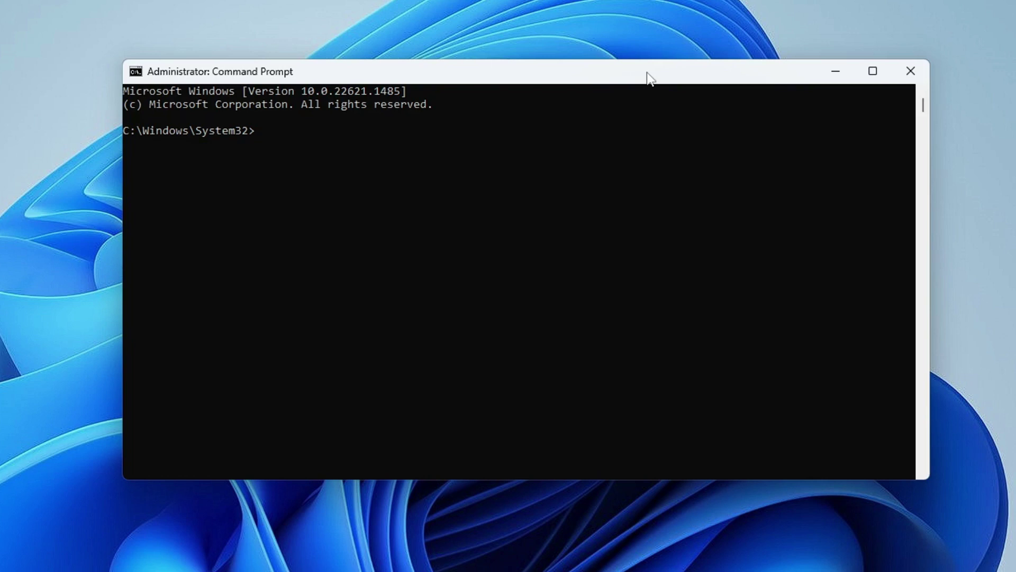
text(cd C)
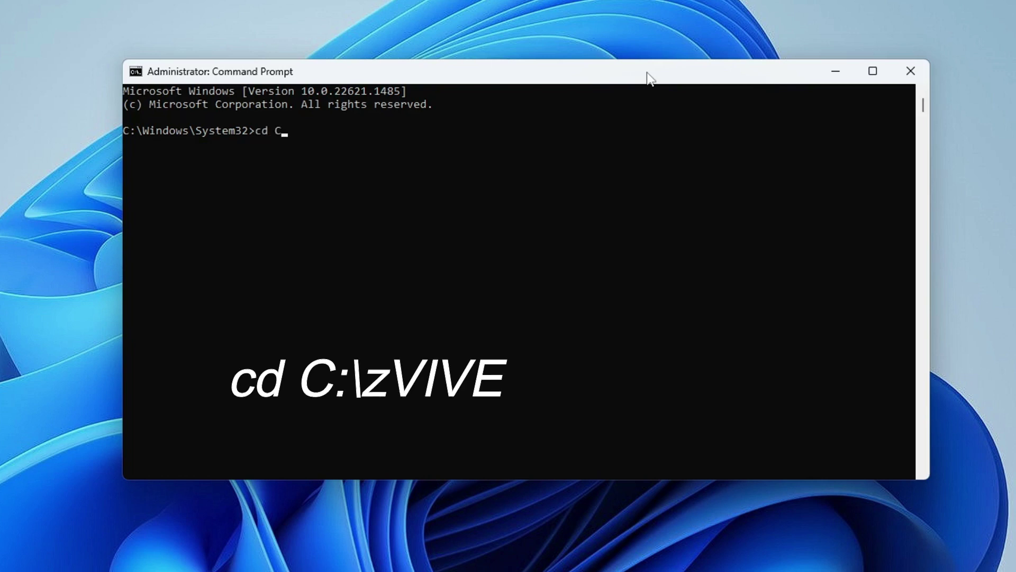
text(:\)
text(z)
text(VIVE)
key(Return)
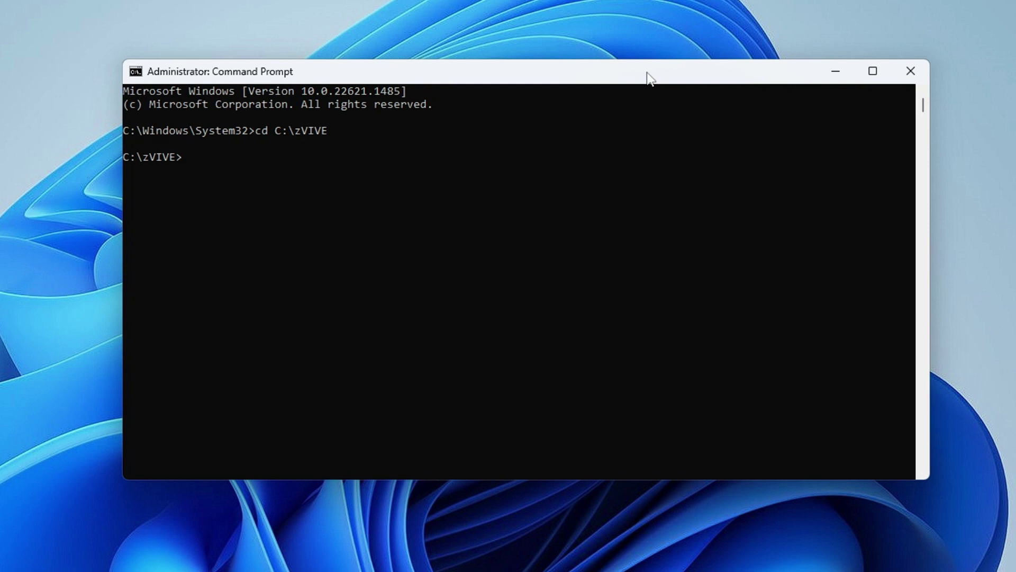
text(vivet)
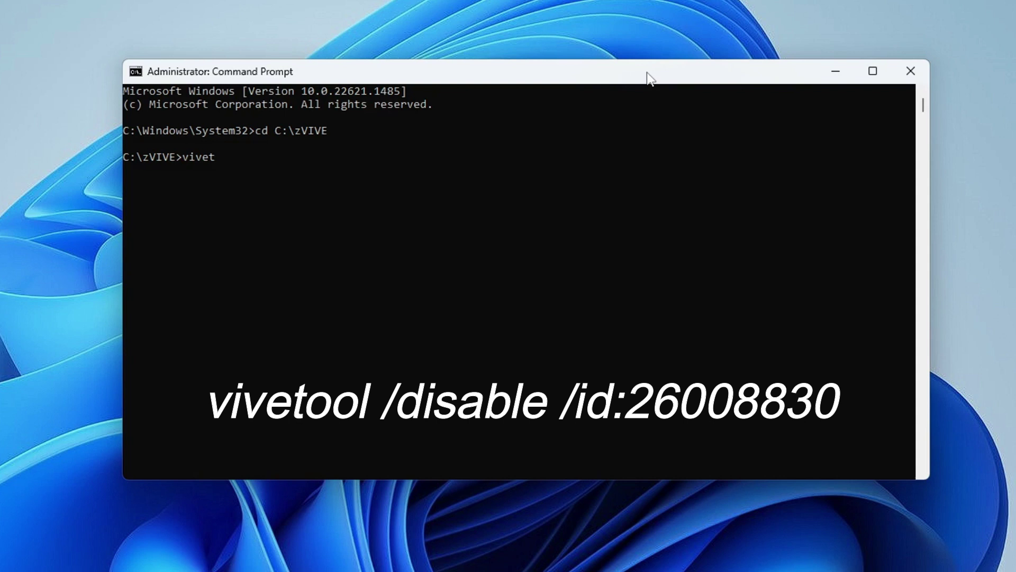
text(ool)
text( /di)
text(sable)
text( /)
text(id:)
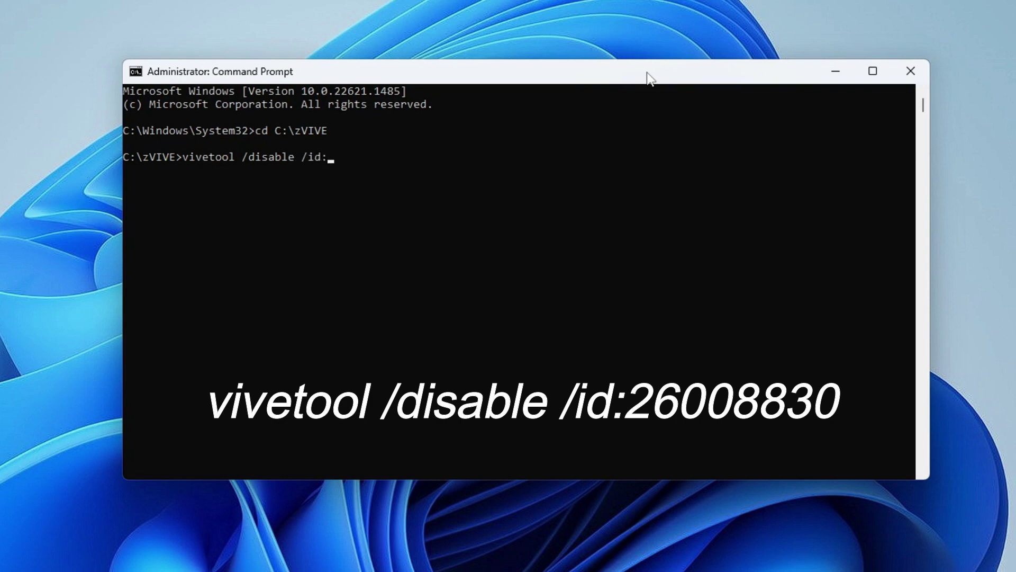
text(26)
text(0088)
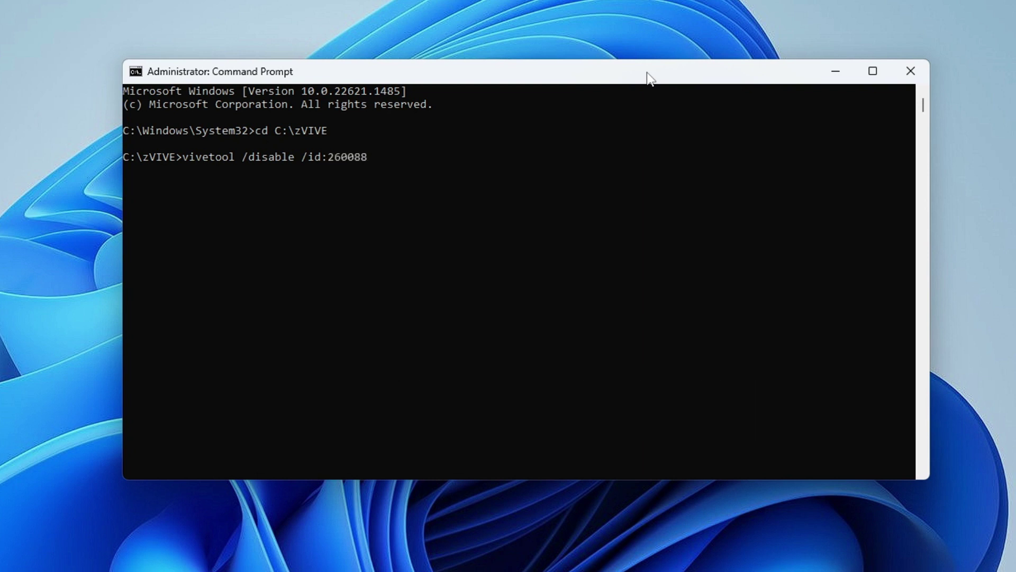
text(30)
Run vivetool /disable /id:26008830, dismiss the machine-type mismatch error, and close Command Prompt.
key(Return)
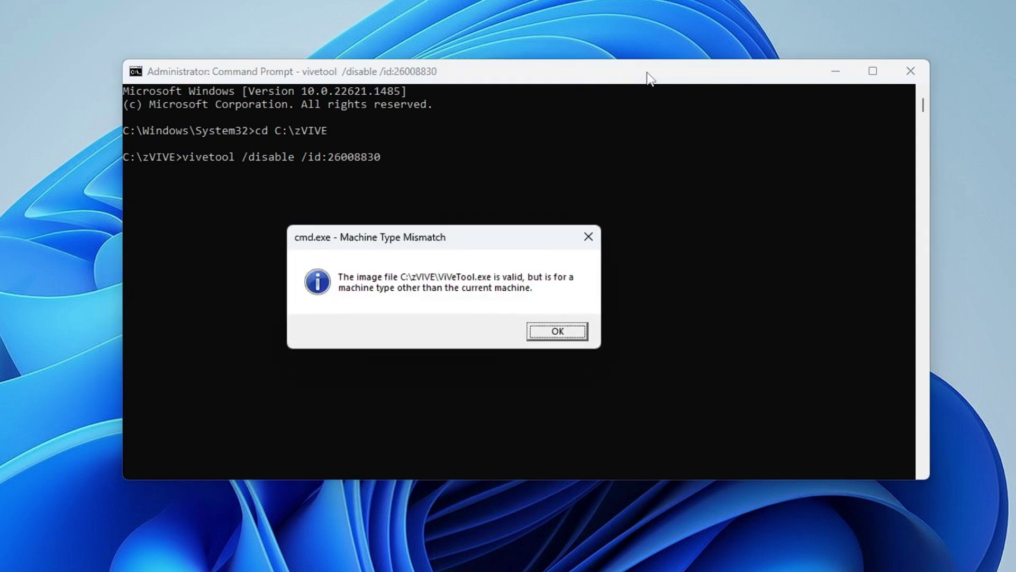
click(558, 331)
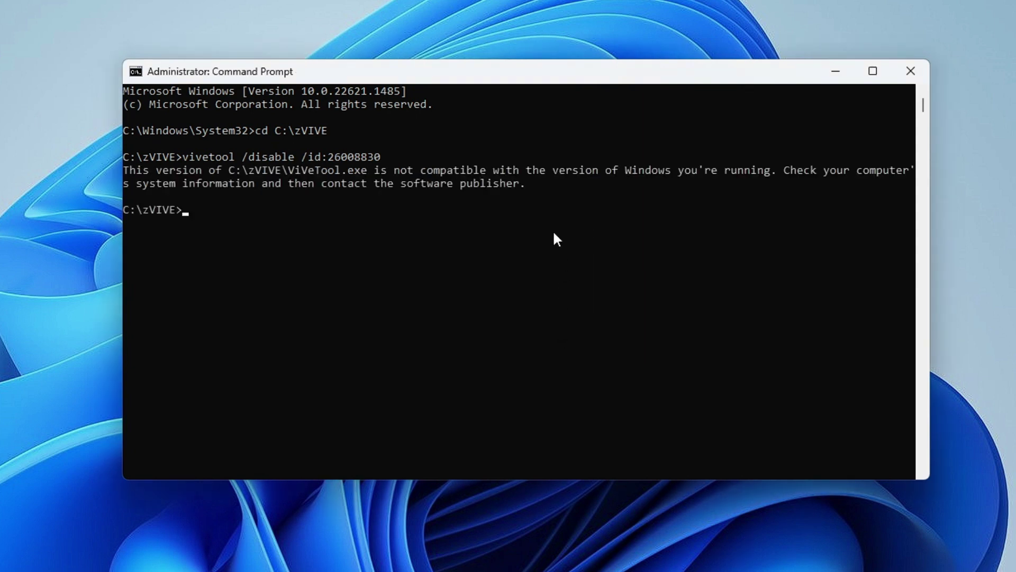
click(908, 70)
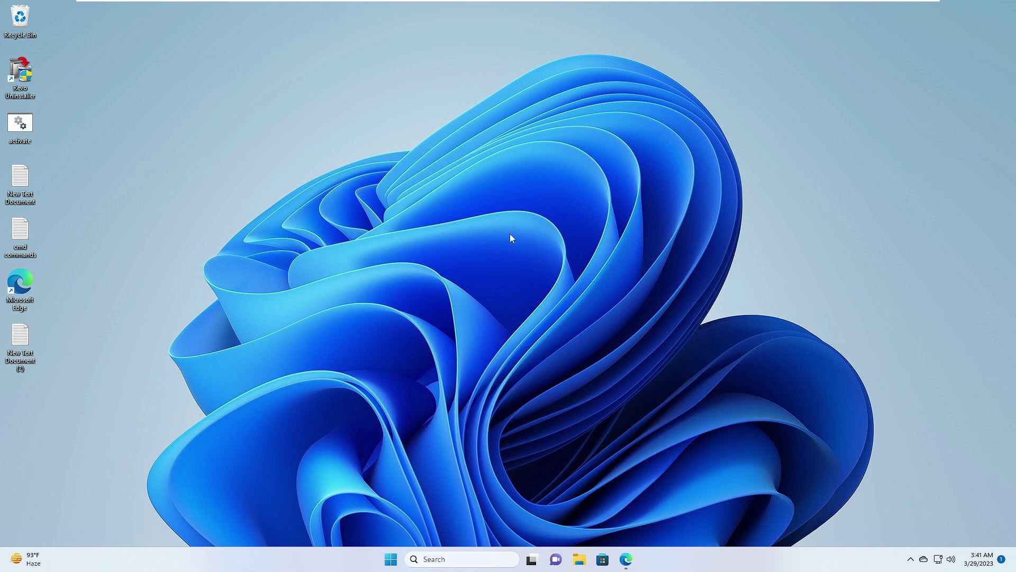
Launch Task Manager from the Start right-click menu and enable TranslucentTB under Startup apps.
right_click(393, 560)
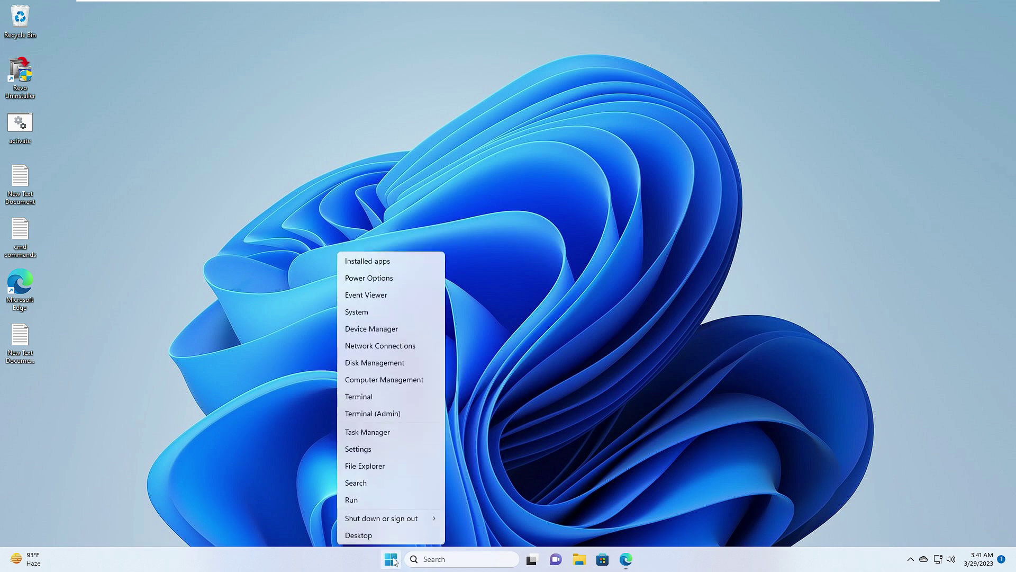
click(372, 431)
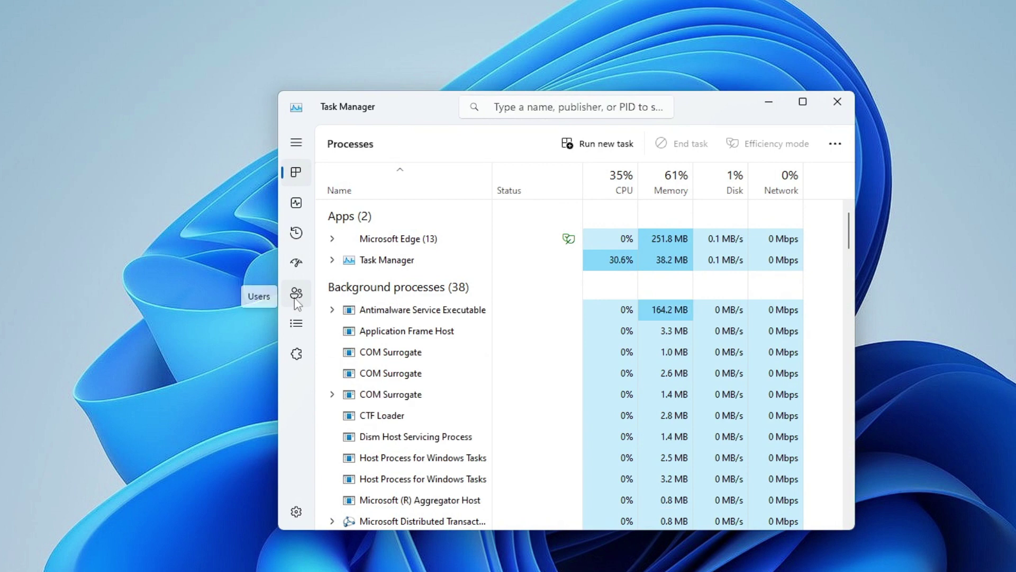
click(296, 264)
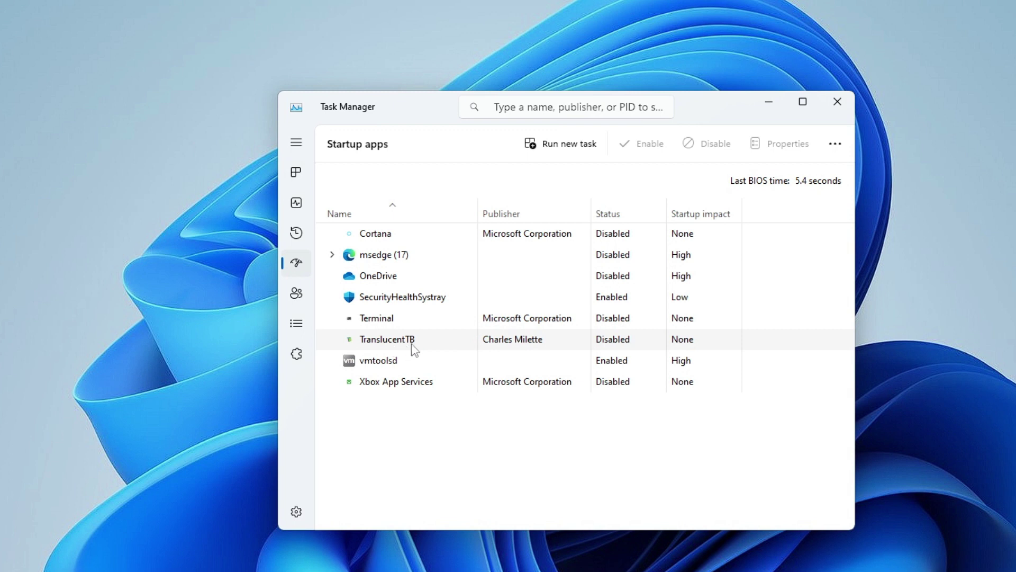
right_click(614, 347)
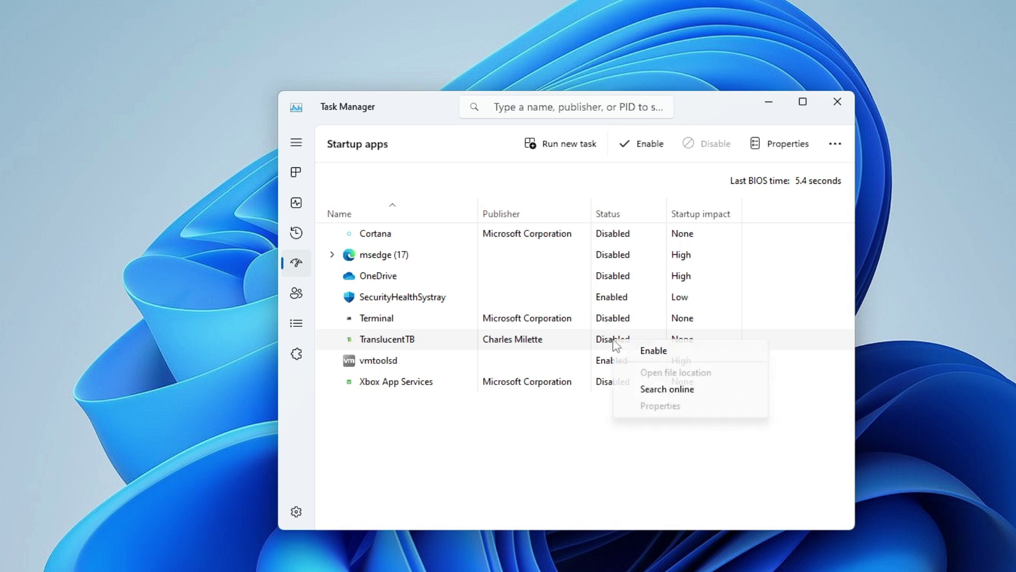
click(645, 352)
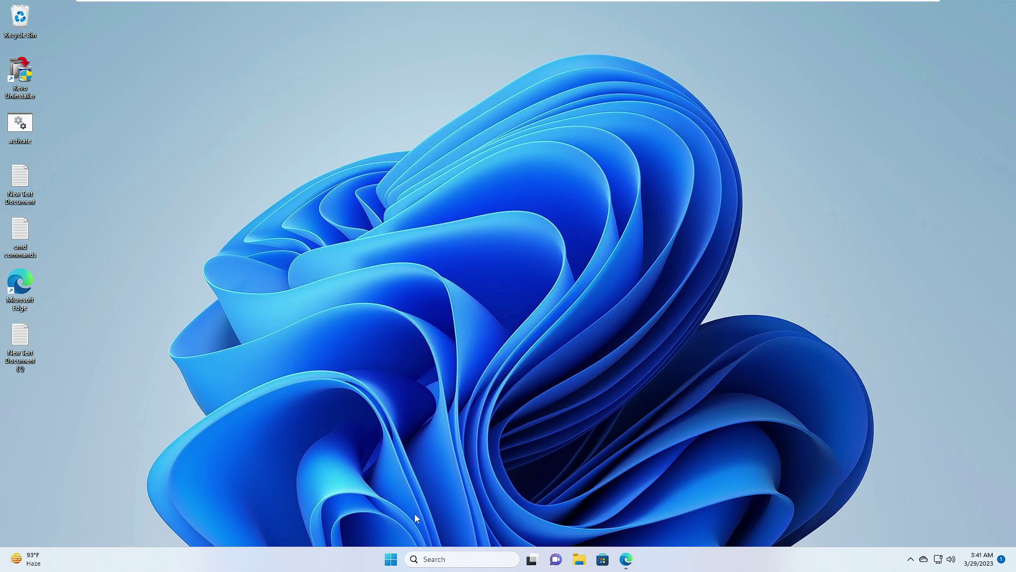
Launch Settings from the Start right-click menu and go to Windows Update.
right_click(399, 559)
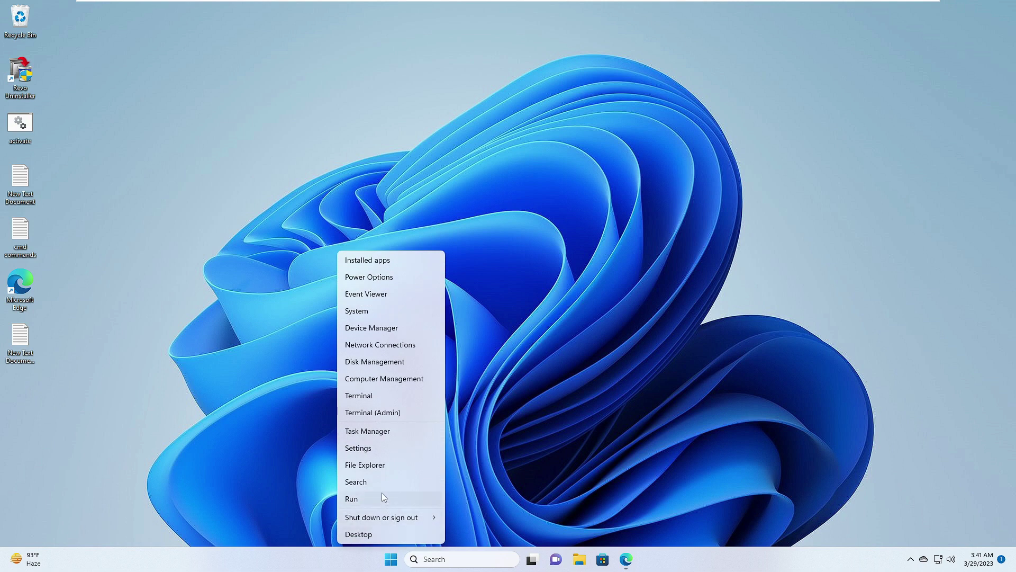
click(370, 449)
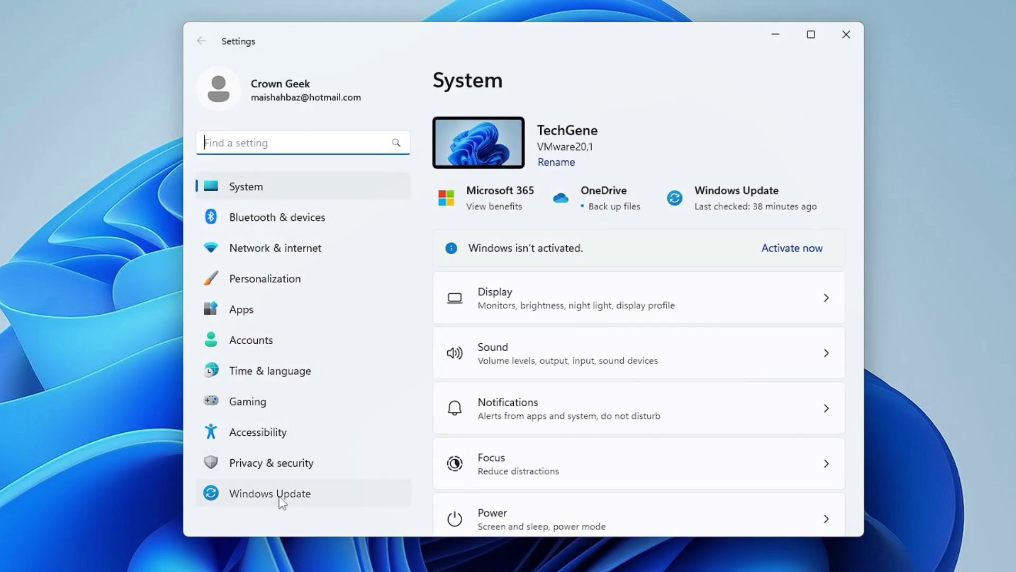
click(278, 497)
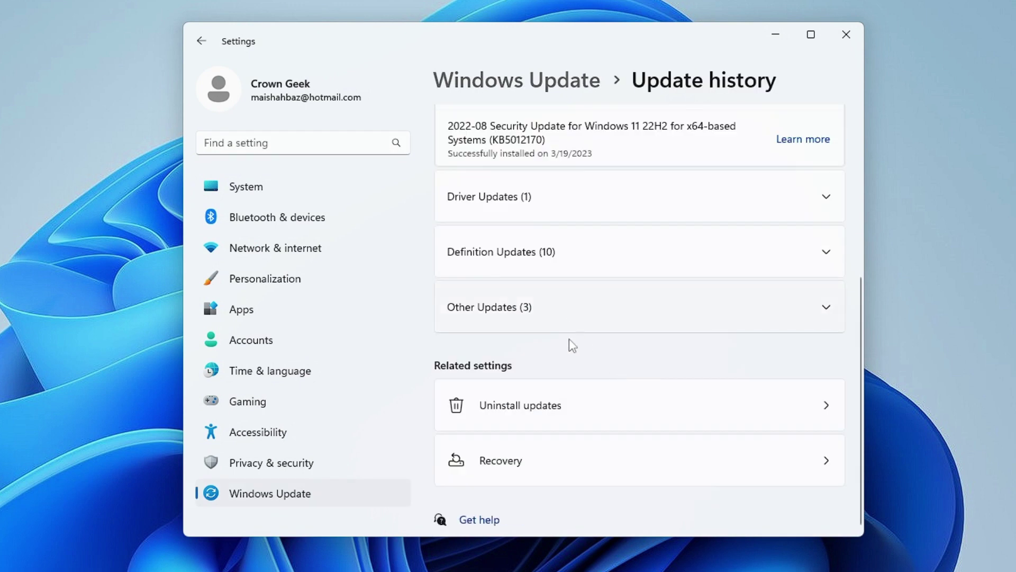
click(568, 405)
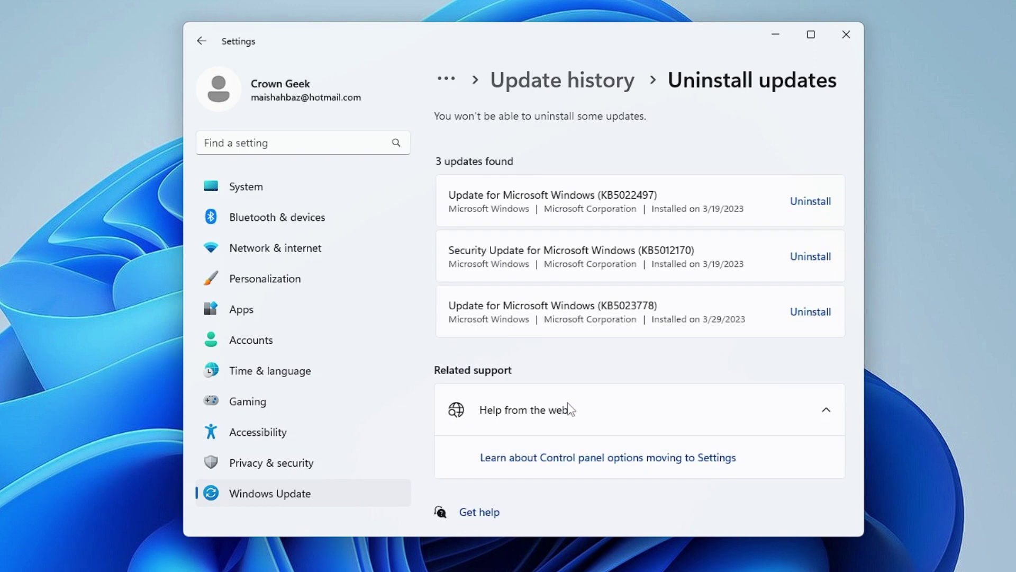